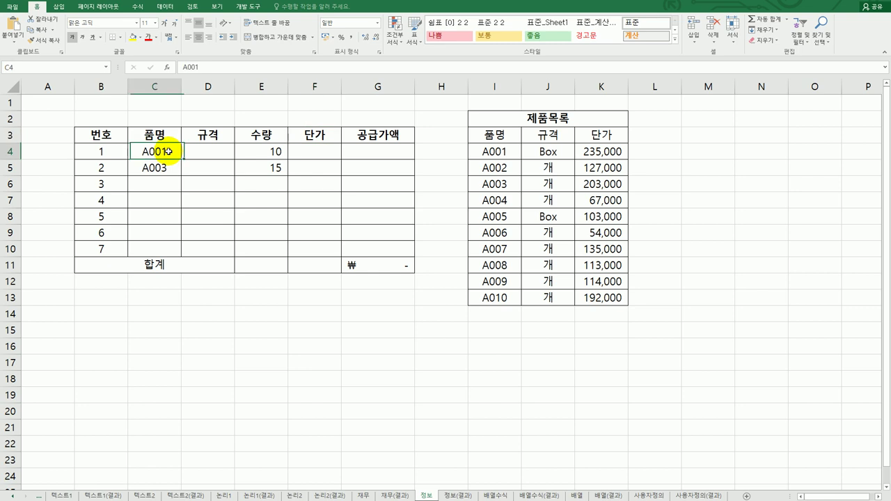
click(202, 152)
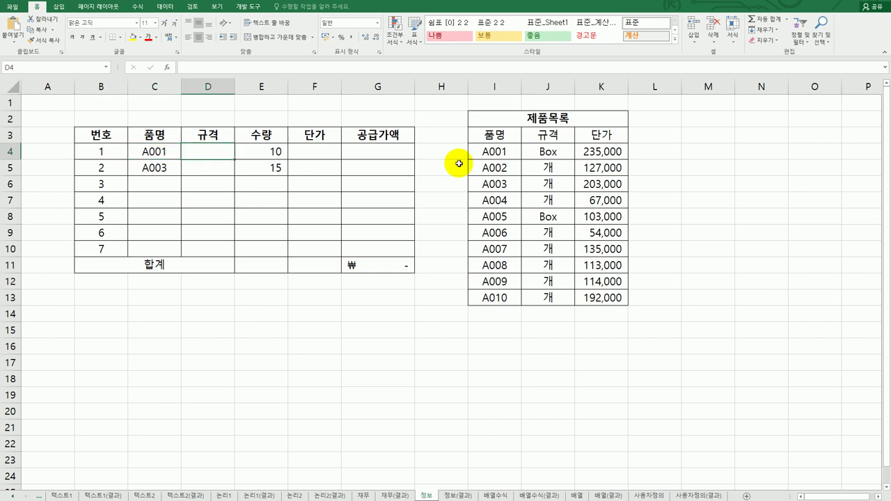
click(504, 150)
click(549, 150)
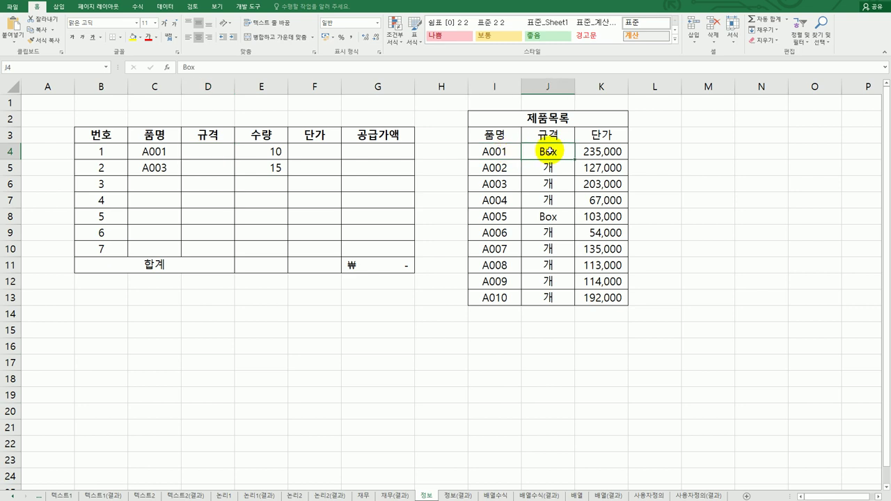
click(590, 150)
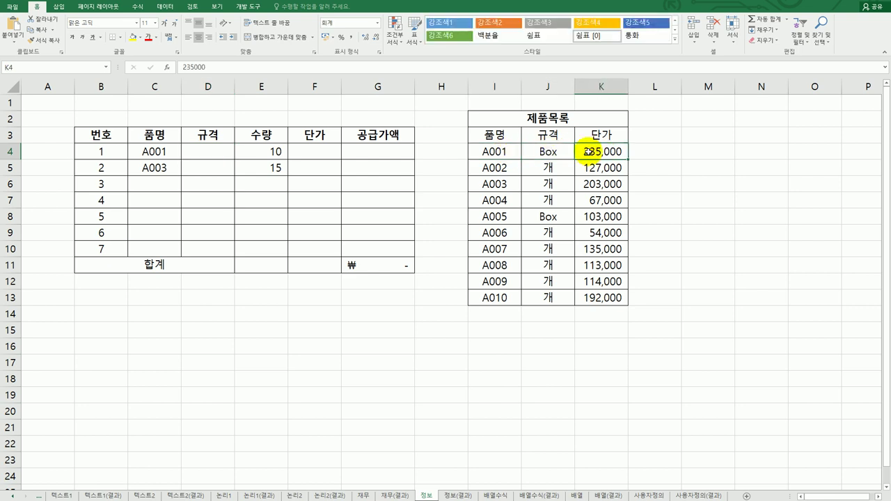
click(311, 155)
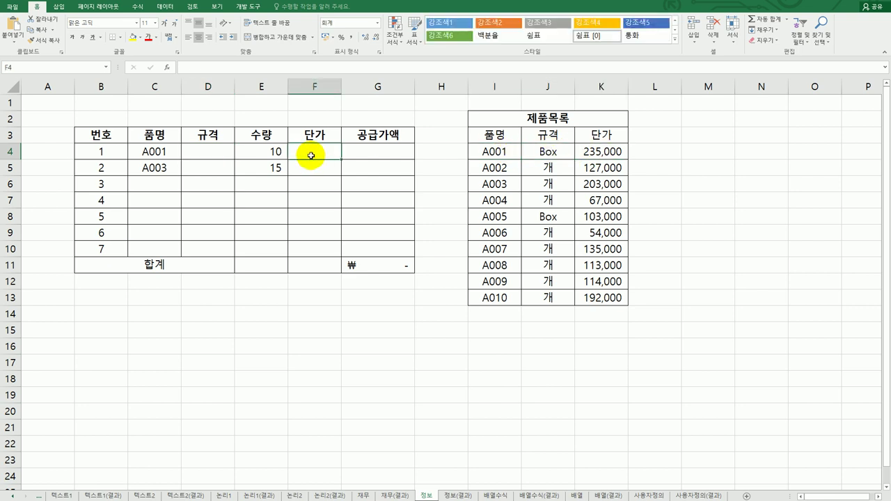
- Start a VLOOKUP in D4 with C4 as the lookup value and the absolute range $I$4:$K$13 as the table array
click(215, 151)
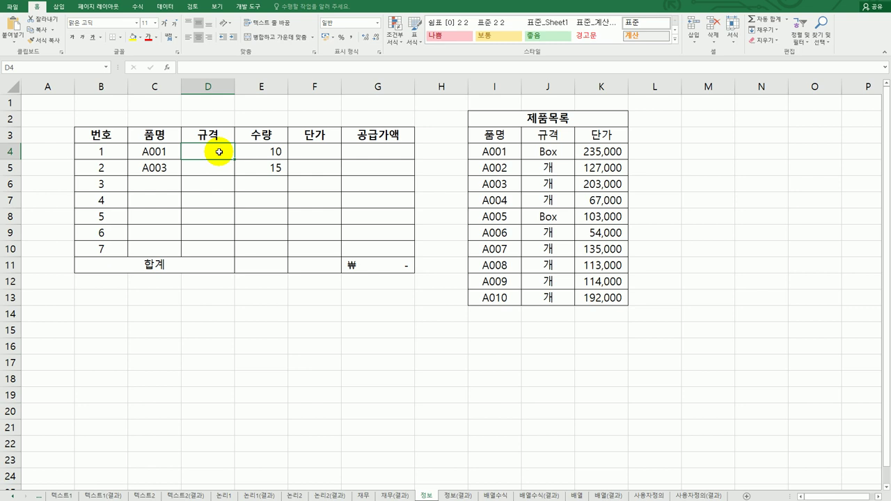
text(=vl)
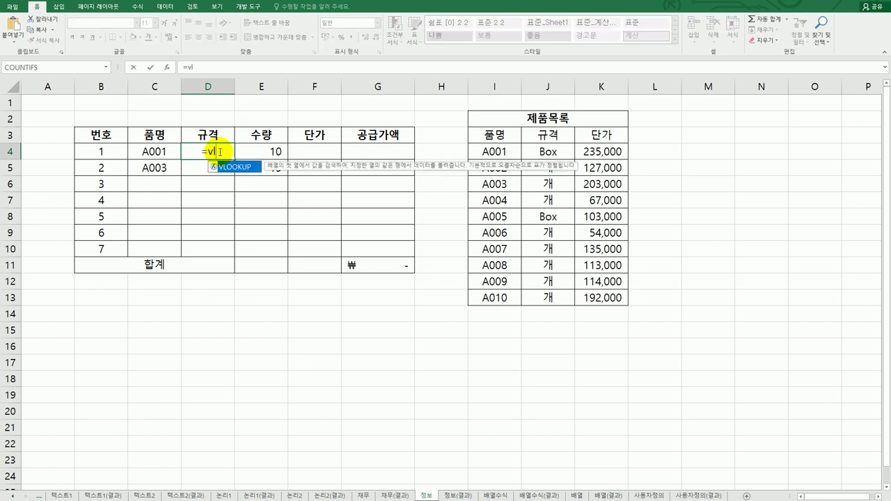
key(Tab)
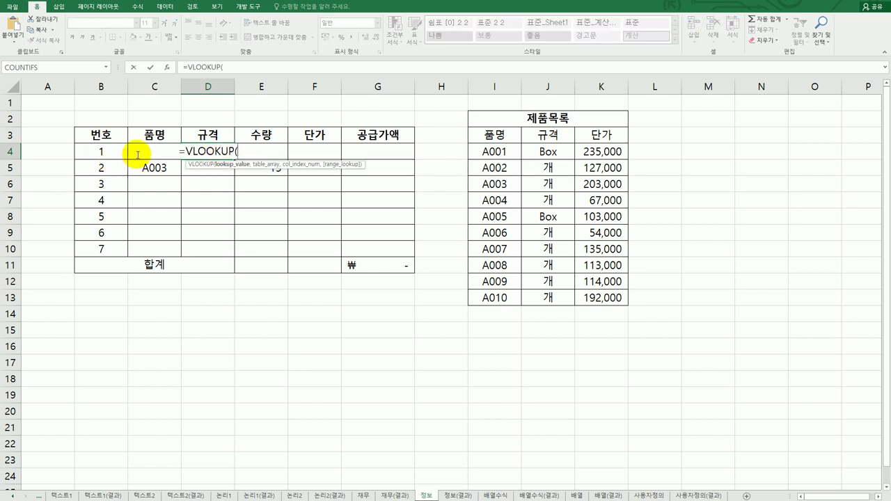
click(166, 67)
click(141, 153)
click(451, 175)
drag(461, 139, 254, 185)
drag(487, 153, 588, 292)
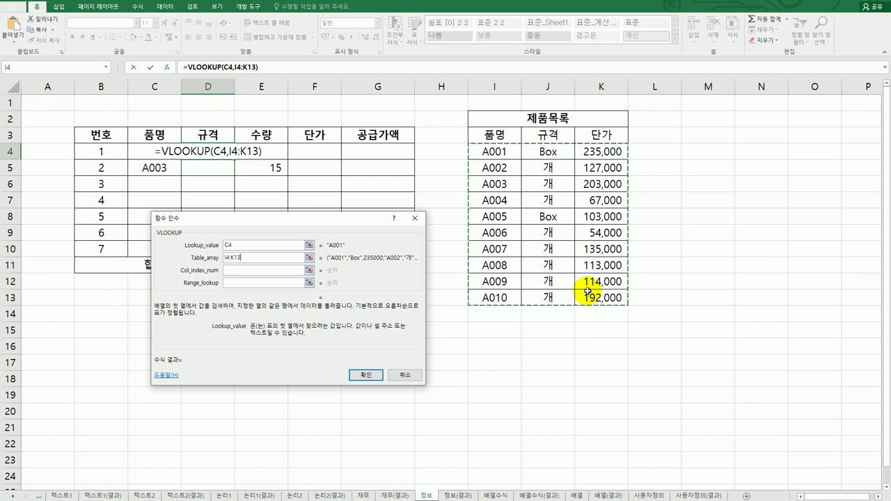
key(F4)
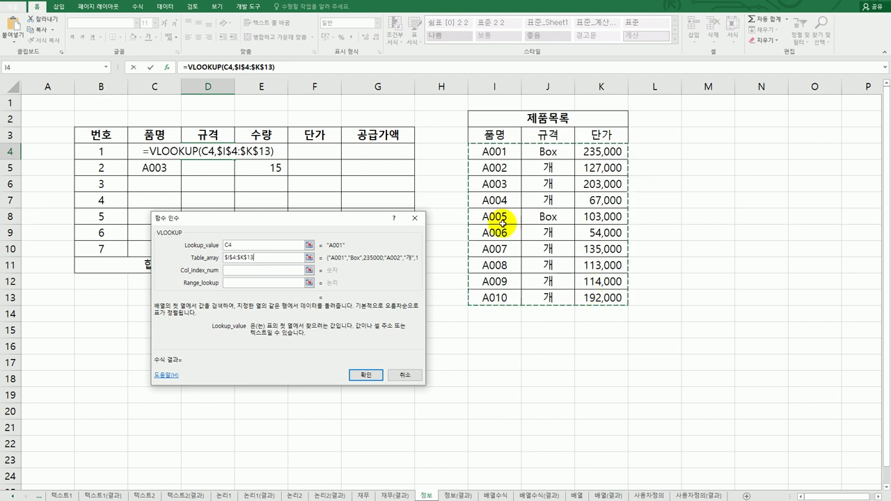
- Complete the D4 VLOOKUP with column index 2 and range lookup 0, and fill the formula down to D10
click(264, 270)
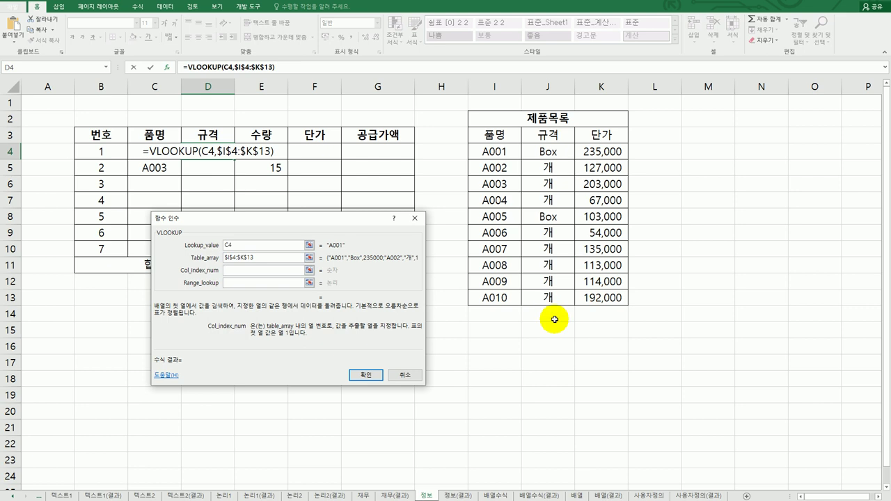
text(2)
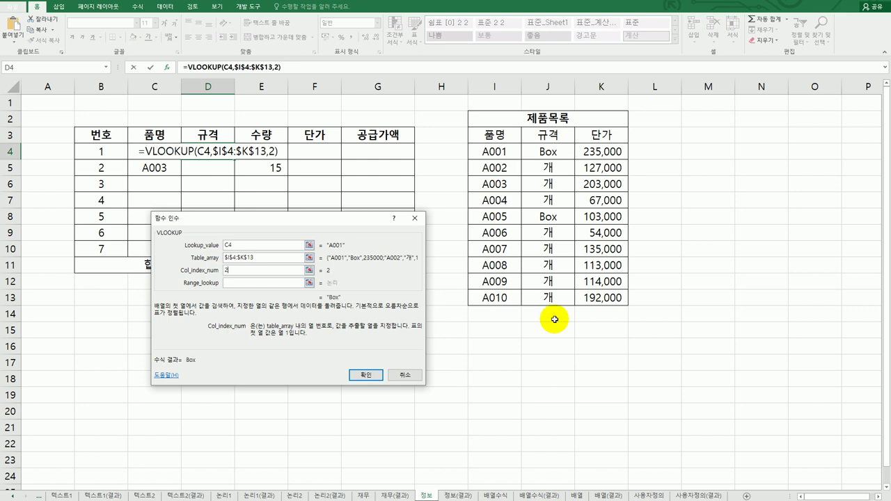
click(251, 282)
text(0)
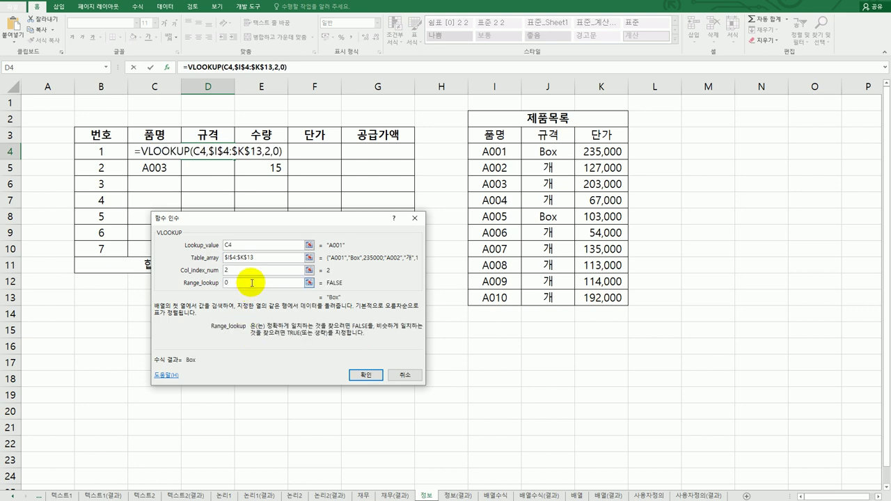
click(364, 374)
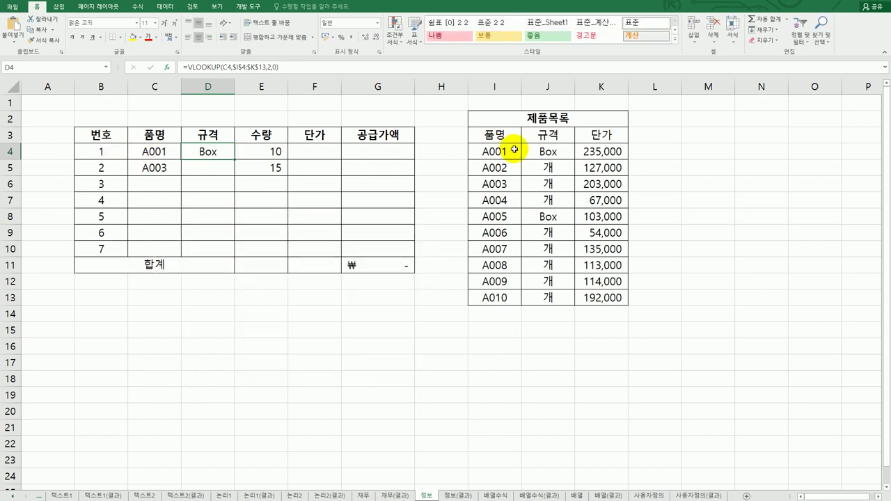
drag(235, 160, 225, 255)
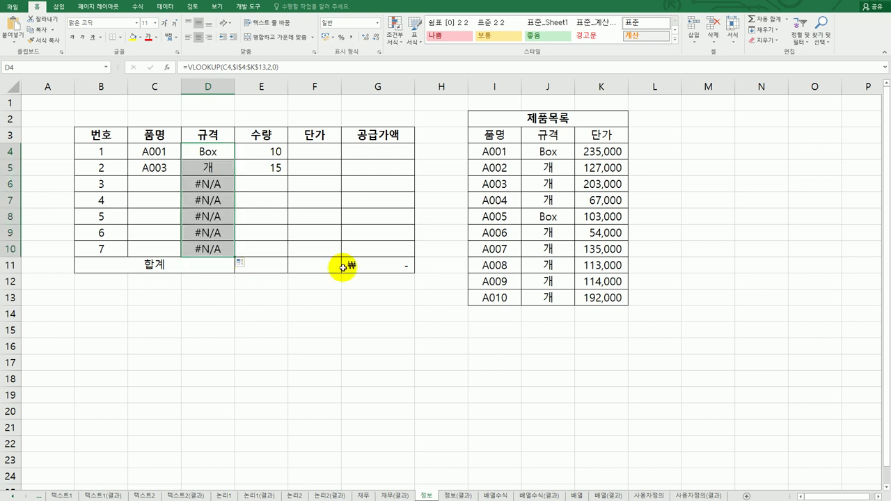
click(218, 184)
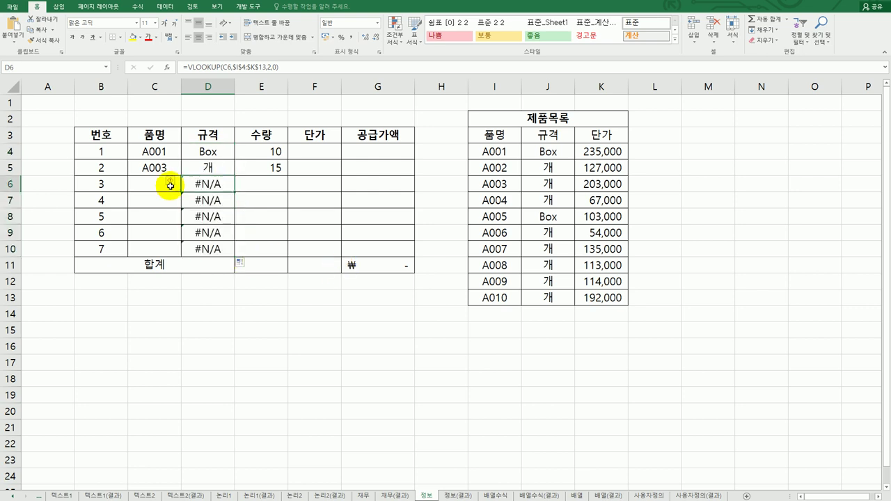
drag(148, 187, 152, 253)
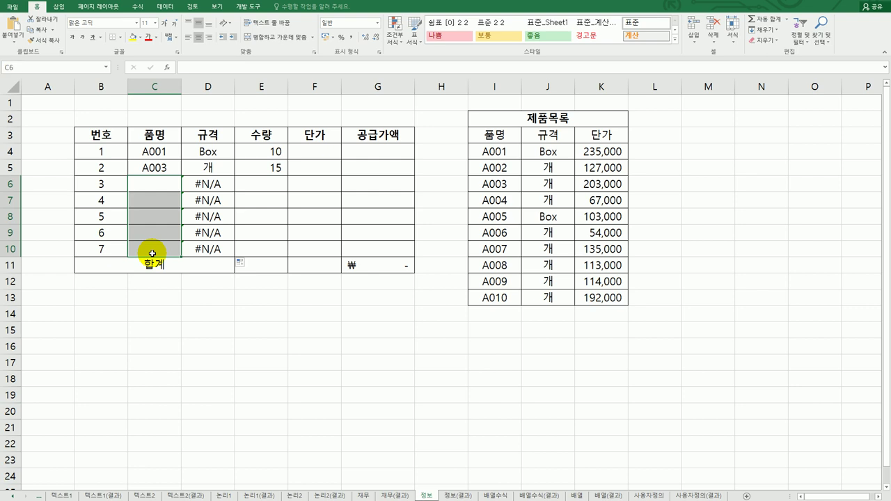
drag(199, 184, 224, 248)
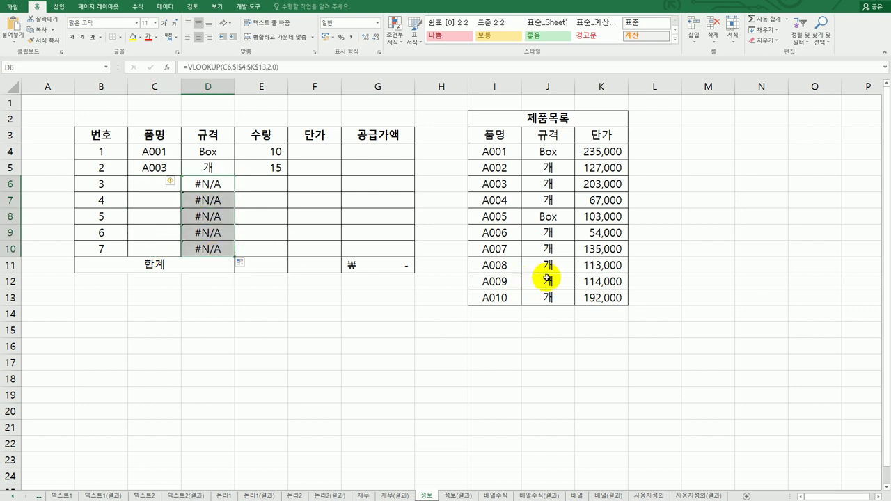
click(223, 185)
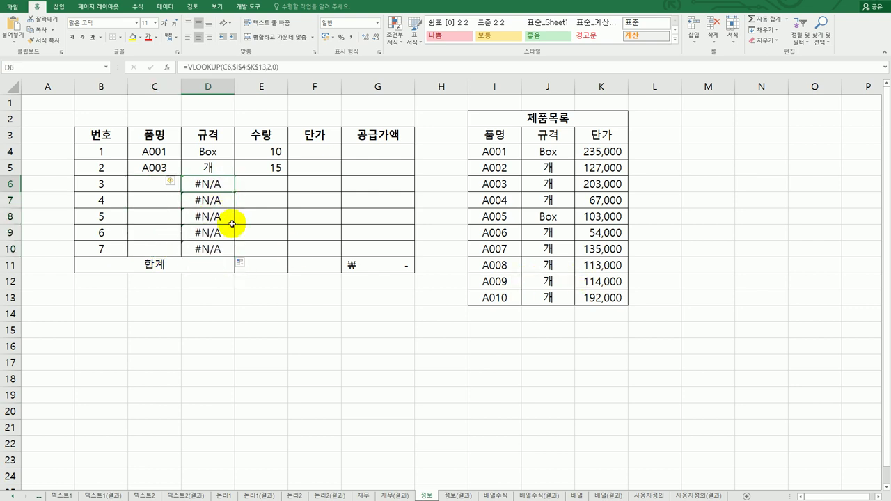
- Insert an IF function in front of D4's VLOOKUP with ISBLANK(C4) as its logical test
click(208, 153)
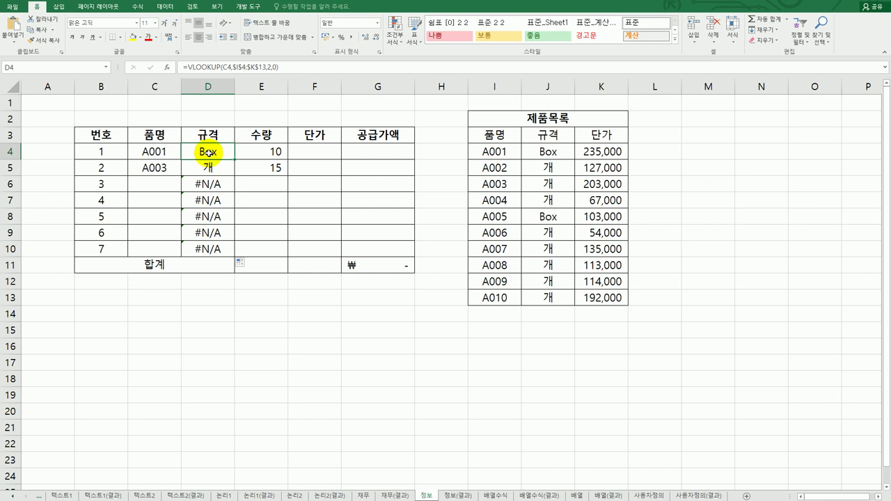
double_click(208, 153)
click(209, 154)
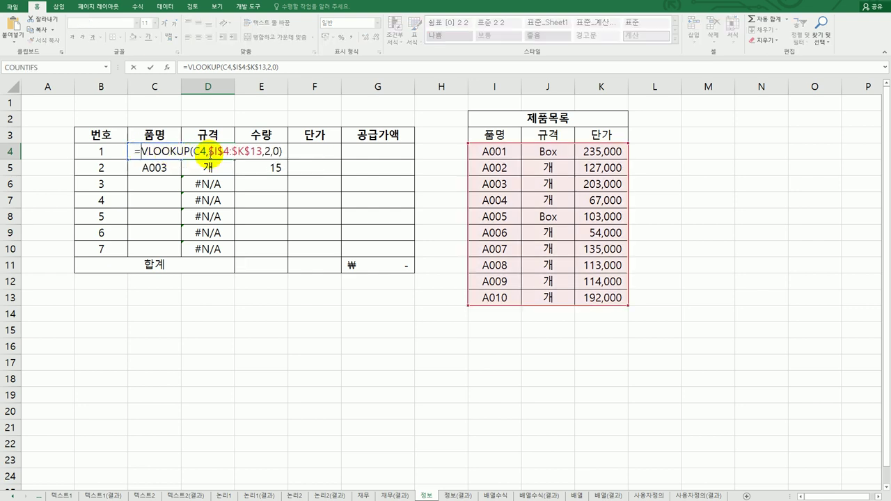
text(IF()
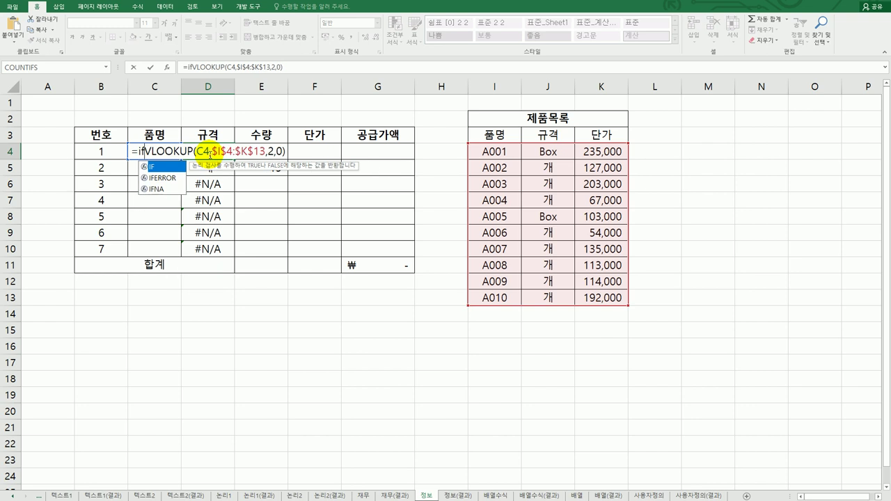
text(isb)
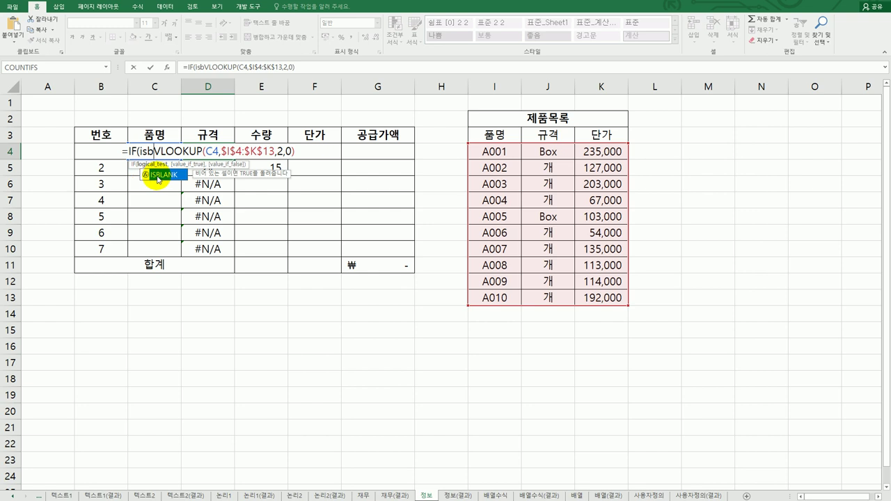
double_click(160, 175)
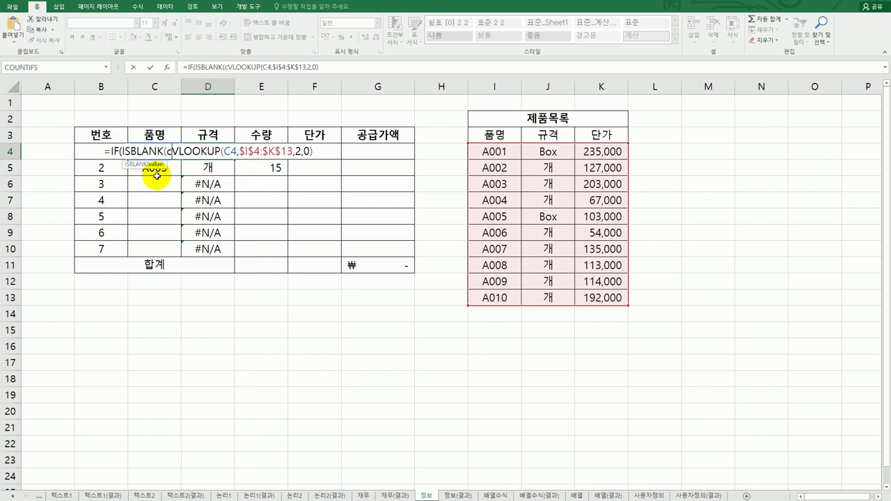
text(c4)
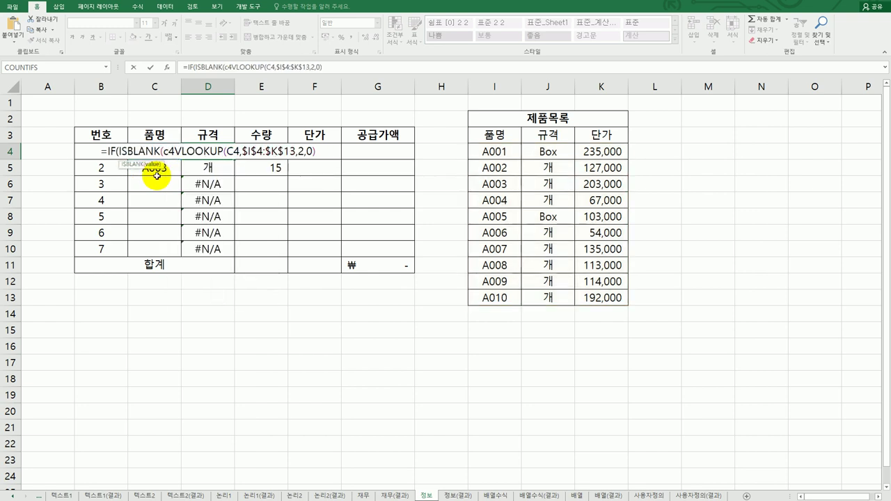
text())
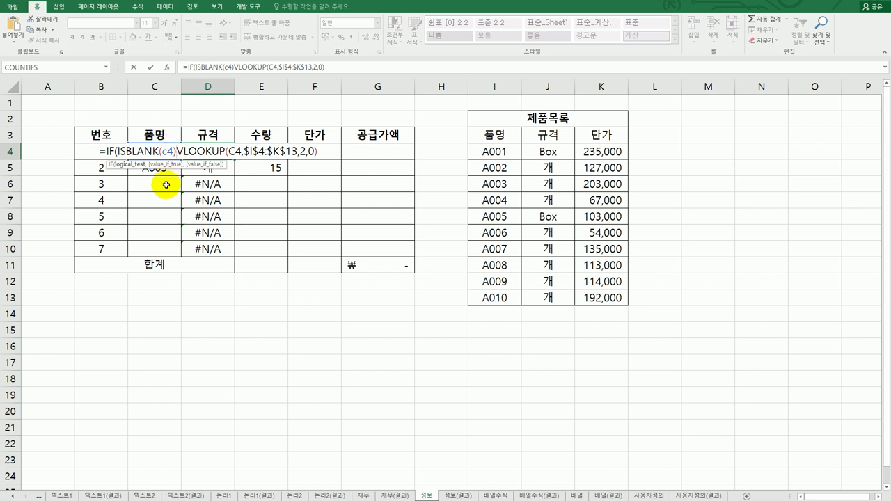
- Finish D4's IF with "" as the true value and the VLOOKUP as the false value, and fill it down to D10
text(,)
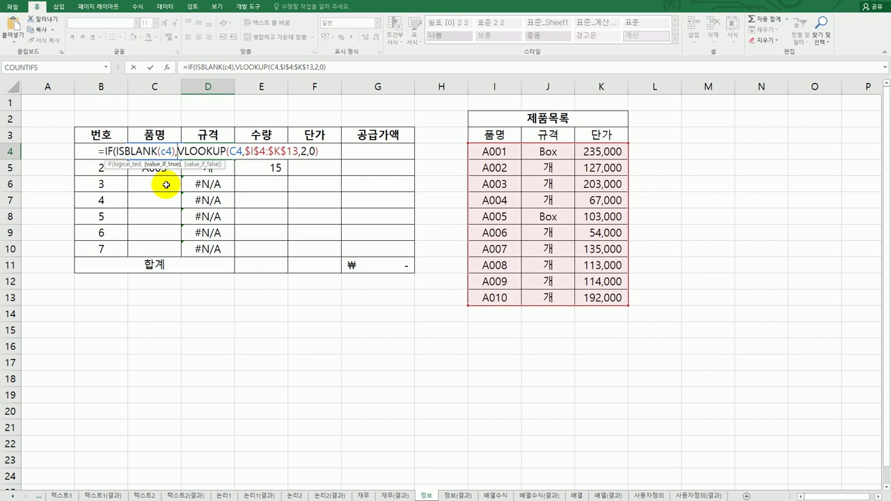
text("")
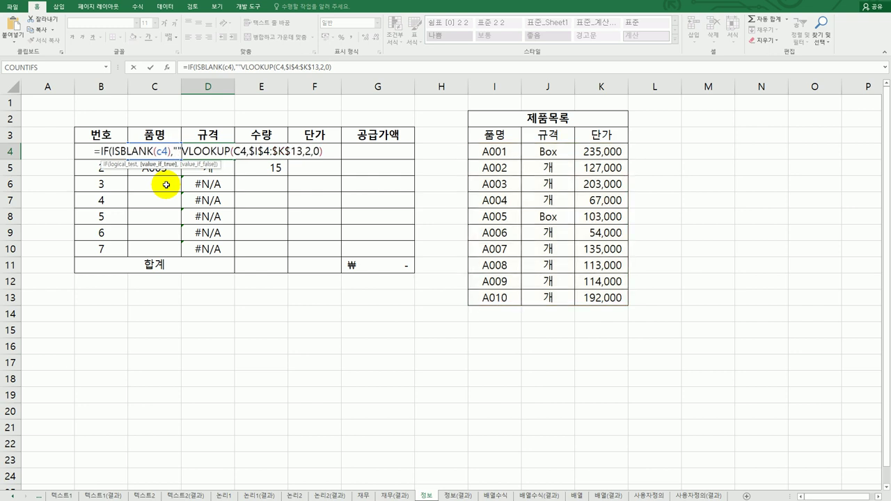
text(,)
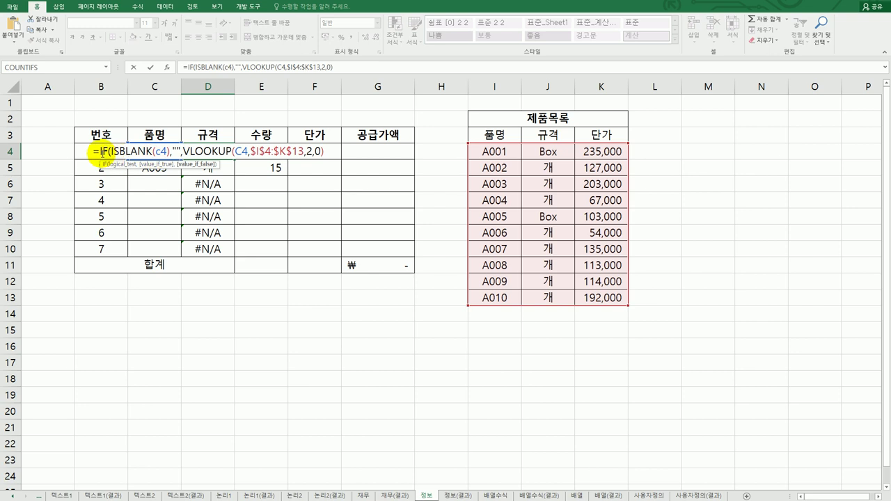
click(109, 151)
click(326, 157)
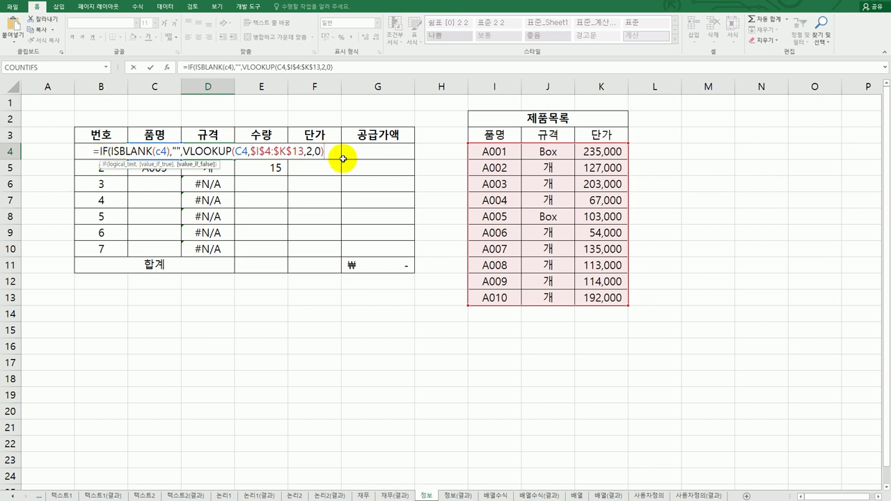
text())
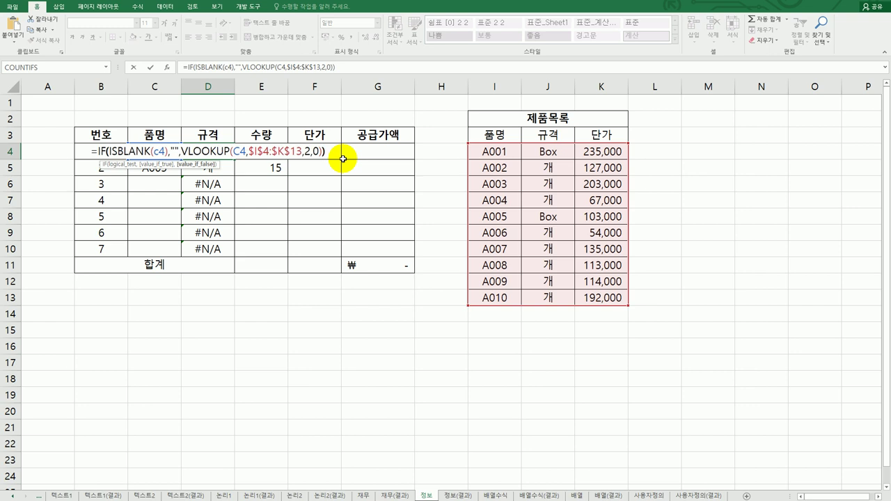
key(Return)
click(209, 153)
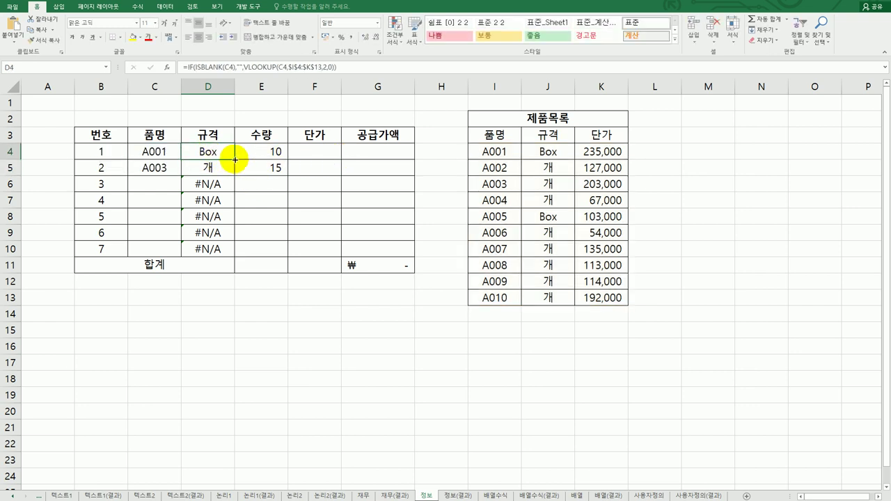
drag(235, 160, 226, 254)
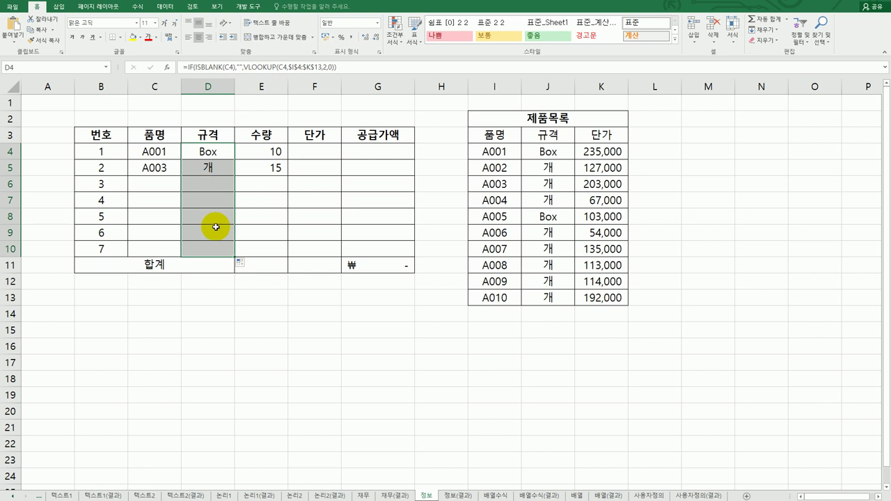
- Start a VLOOKUP in F4 with C4 as the lookup value and the absolute range $I$4:$K$13 as the table array
click(314, 150)
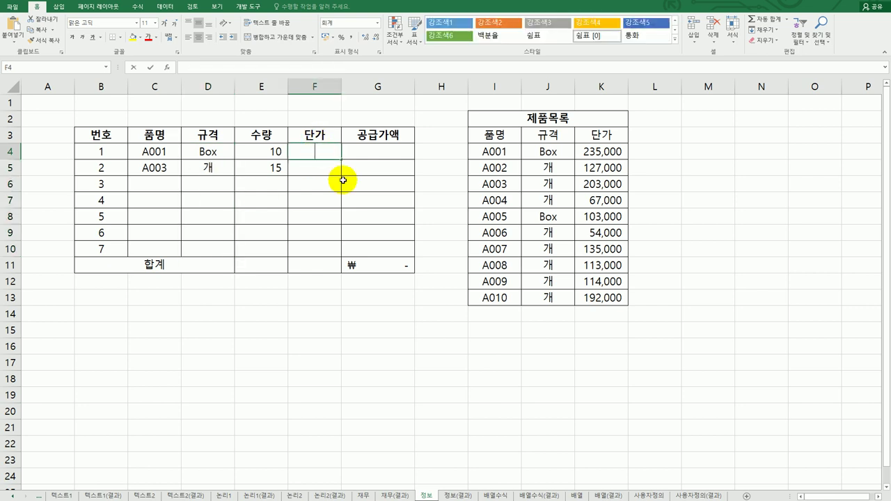
text(=vl)
key(Tab)
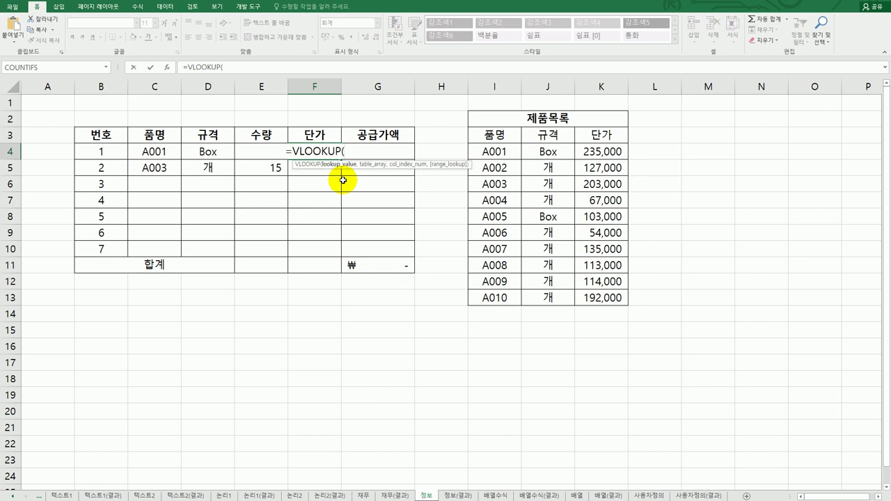
click(160, 152)
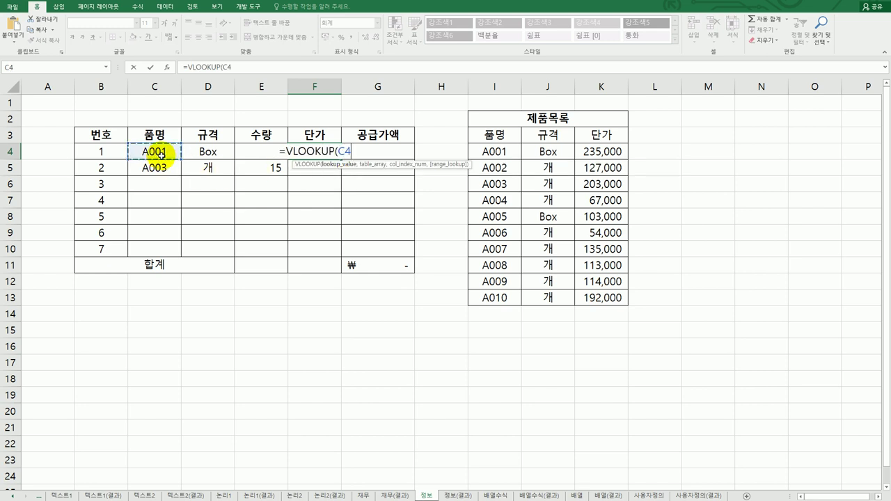
text(,)
drag(515, 148, 599, 298)
key(F4)
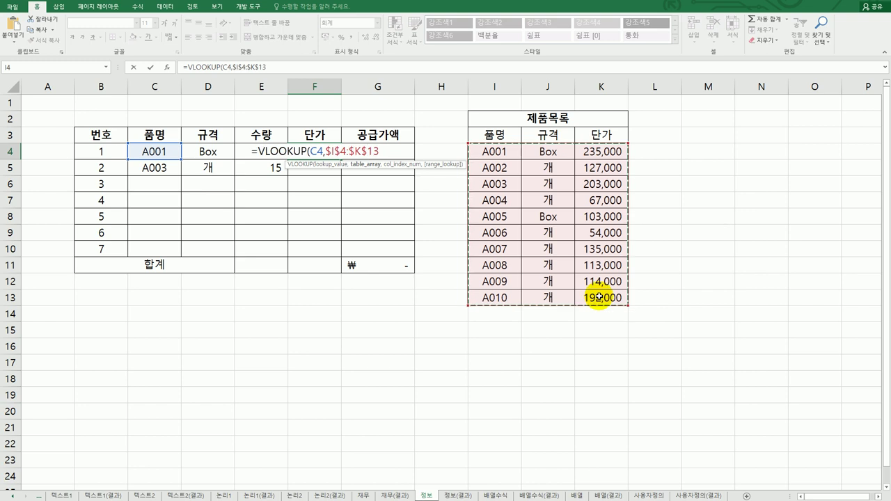
- Complete the F4 VLOOKUP with column index 3 and range lookup FALSE, and fill the formula down to F10
text(,)
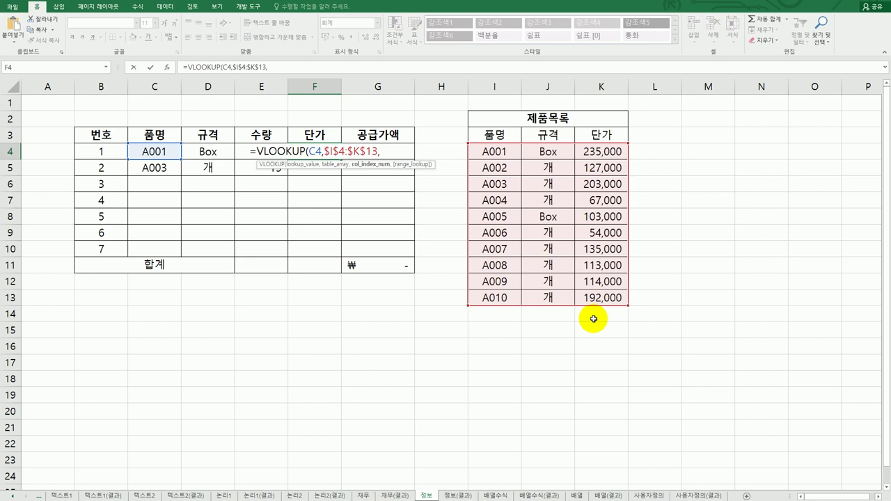
text(3)
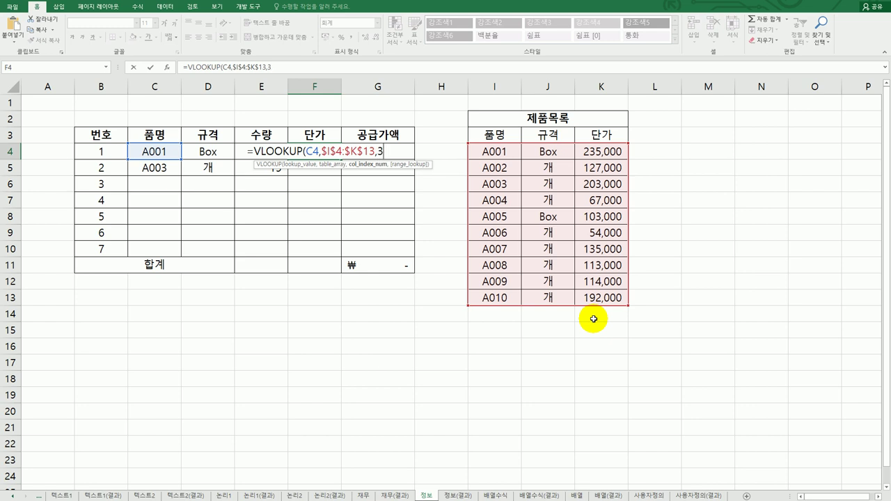
text(,0)
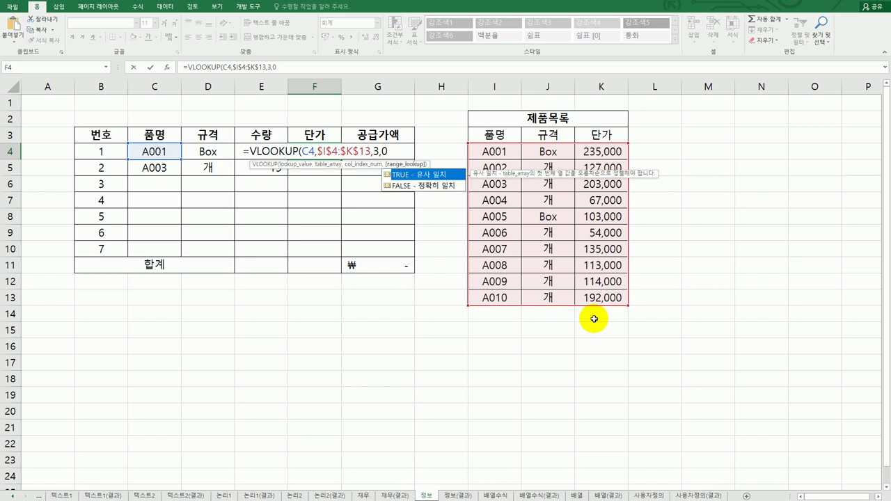
key(BackSpace)
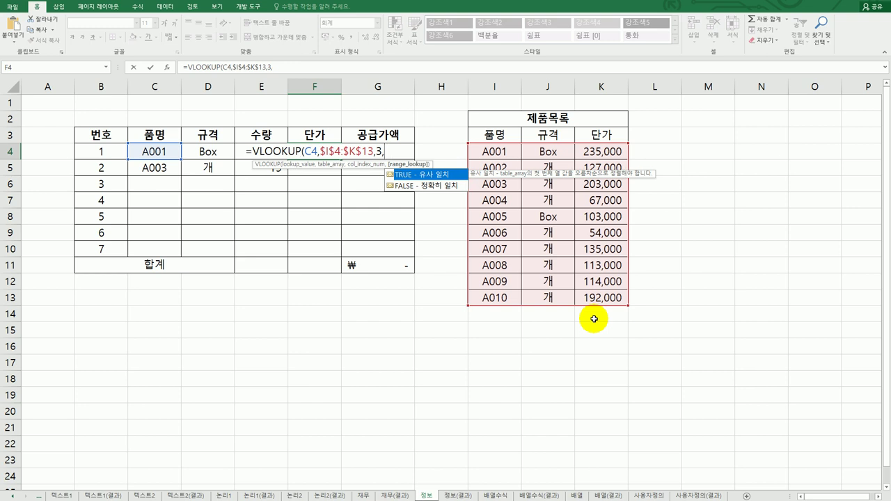
double_click(449, 187)
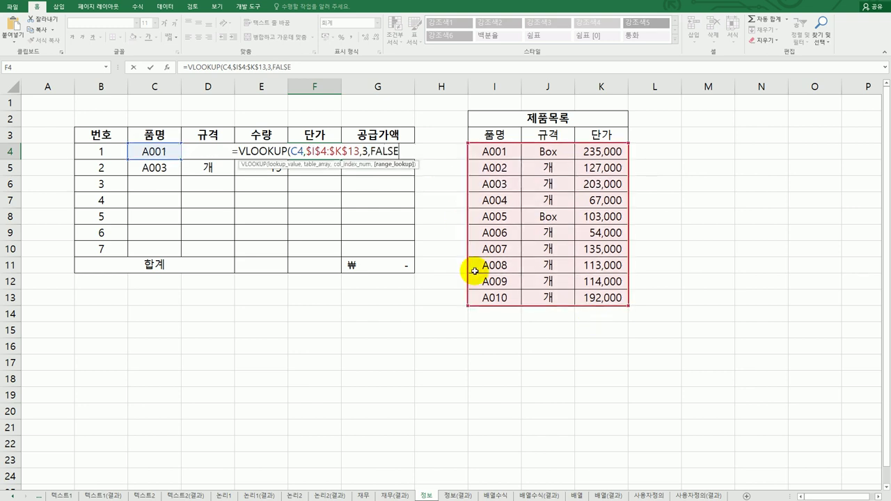
text())
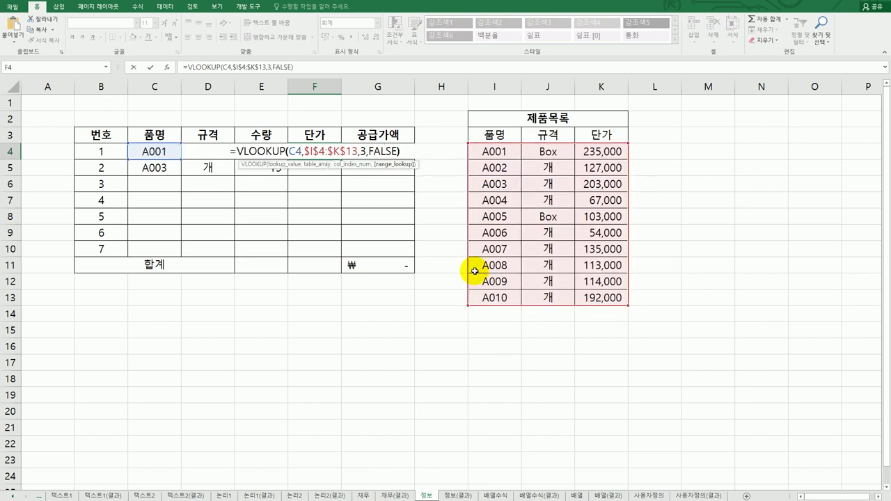
key(Return)
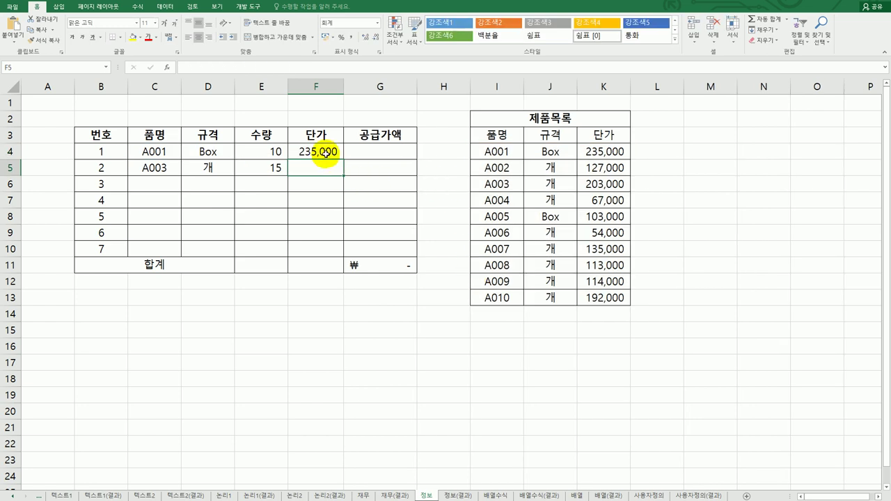
click(325, 153)
drag(344, 159, 347, 255)
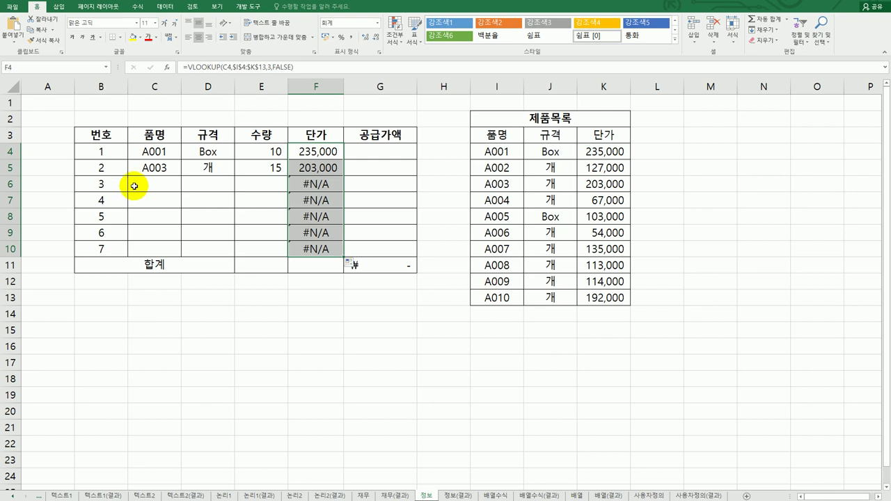
click(311, 187)
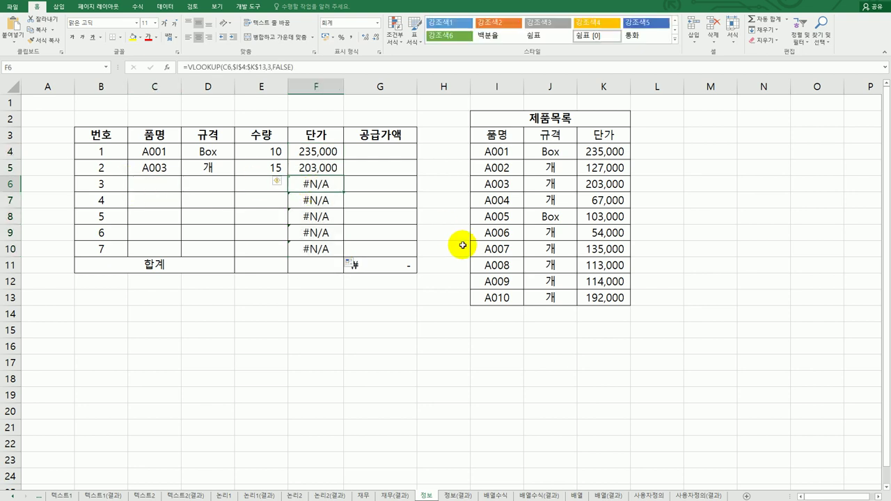
- Insert an IF function in front of F4's VLOOKUP with ISBLANK(C4) as its logical test
click(331, 154)
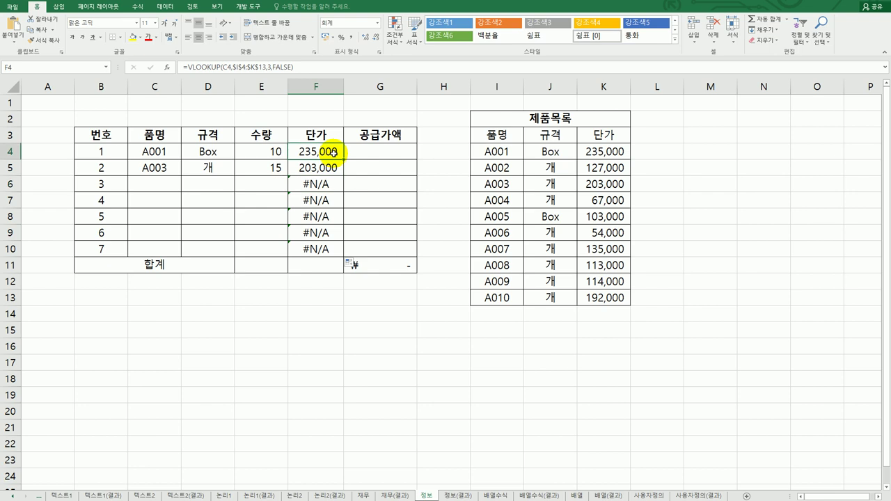
double_click(333, 153)
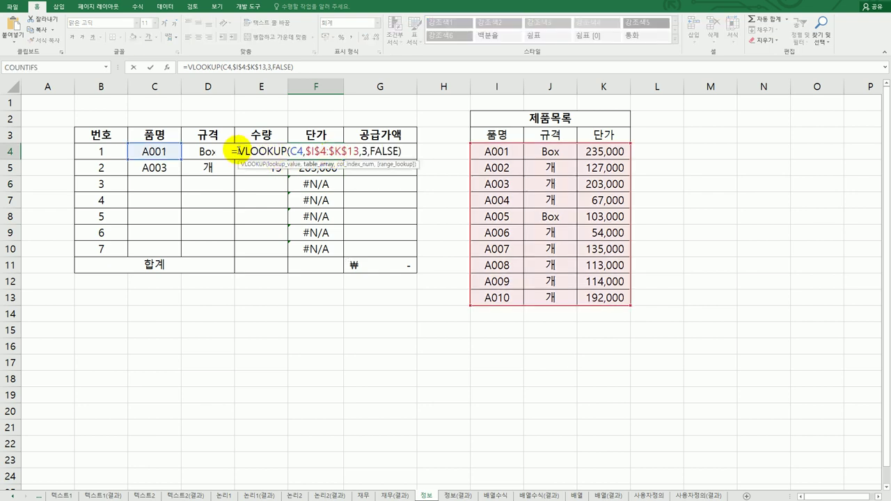
key(Home)
key(Right)
text(IF(is)
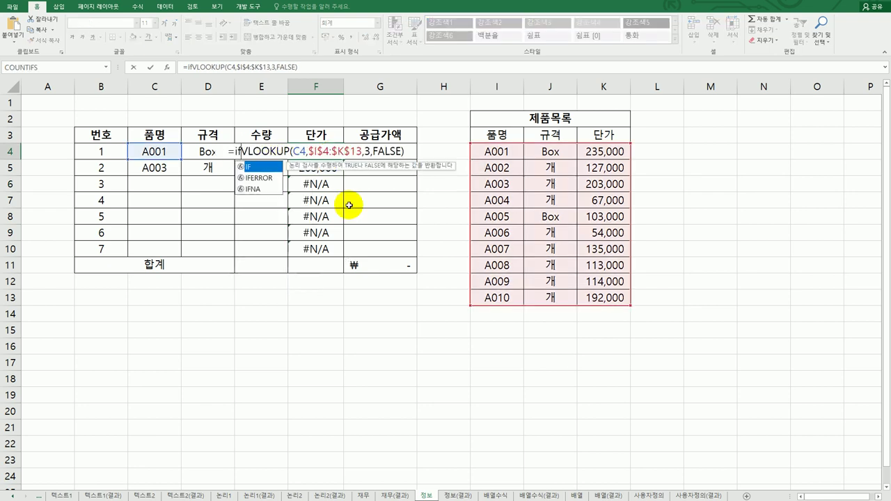
text(b)
key(Tab)
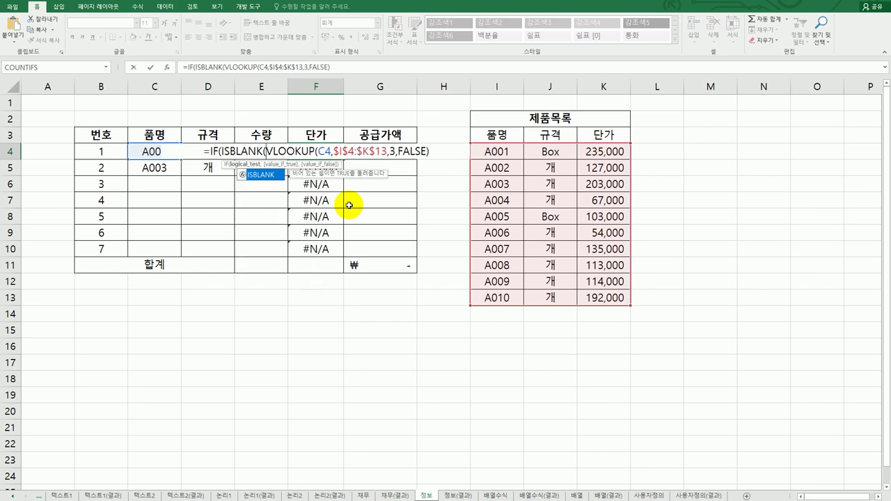
click(139, 152)
text(),)
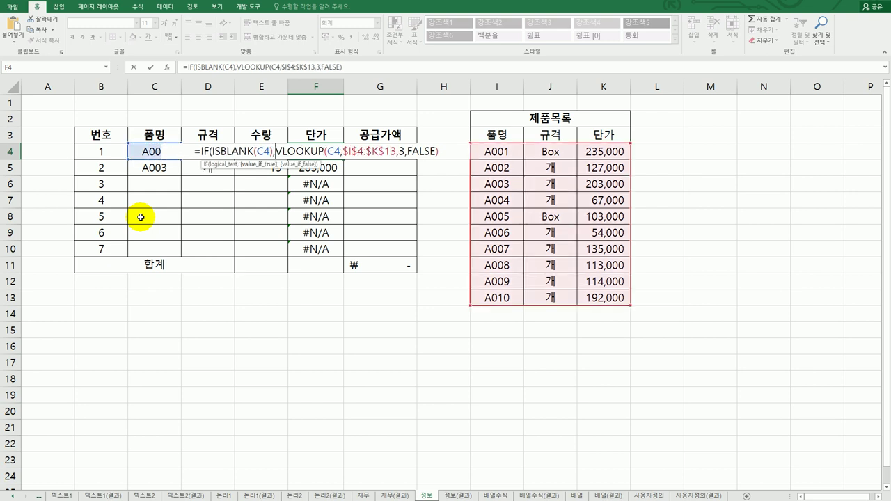
- Finish F4's IF with "" as the true value and the VLOOKUP as the false value, and fill it down to F10
text("")
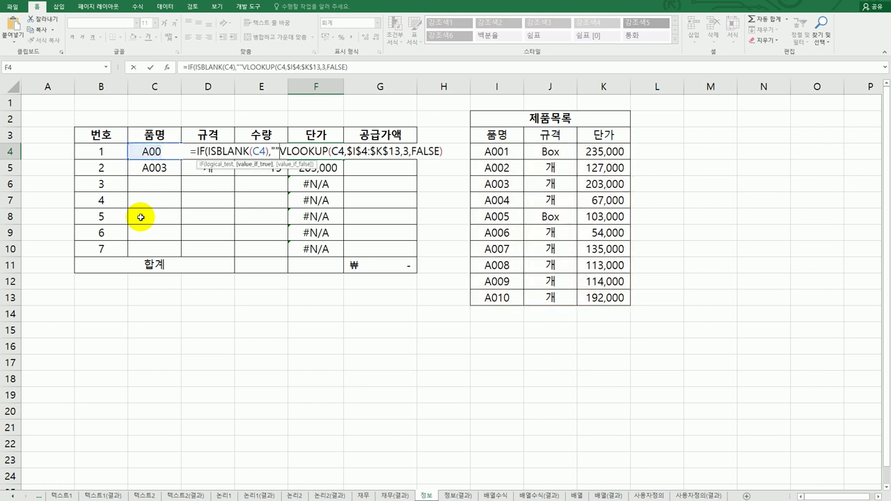
text(,)
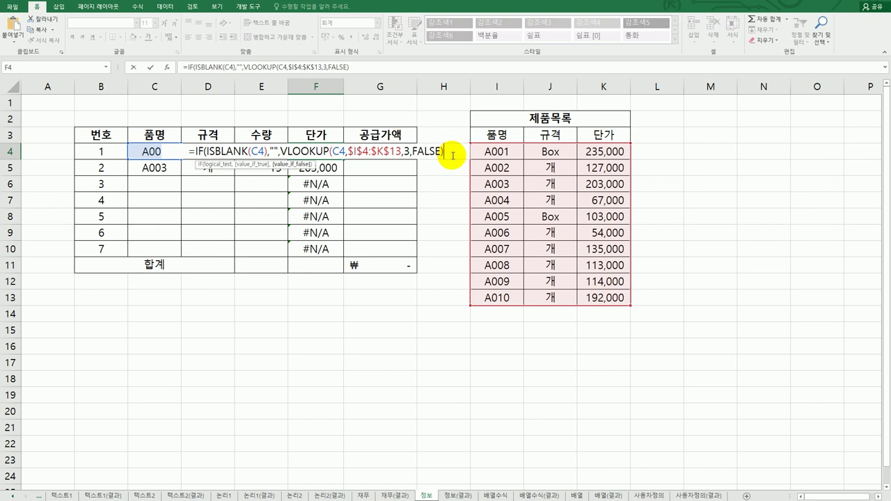
text())
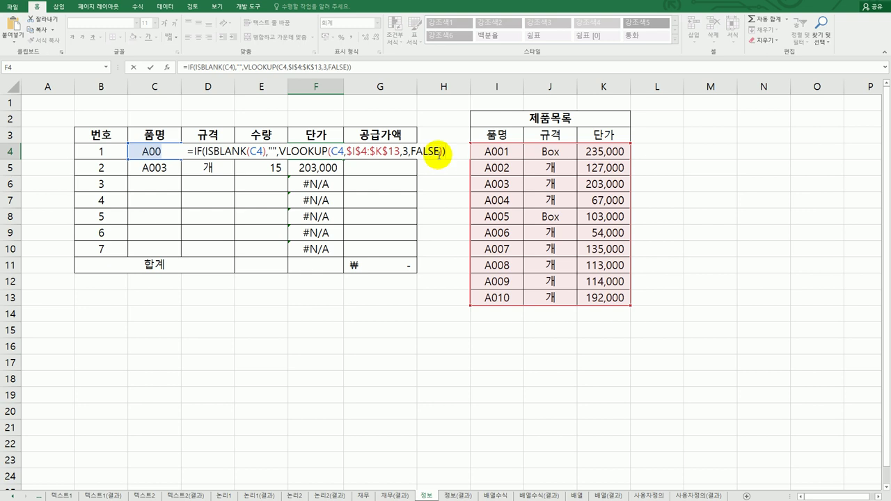
key(Return)
click(330, 152)
drag(339, 159, 334, 257)
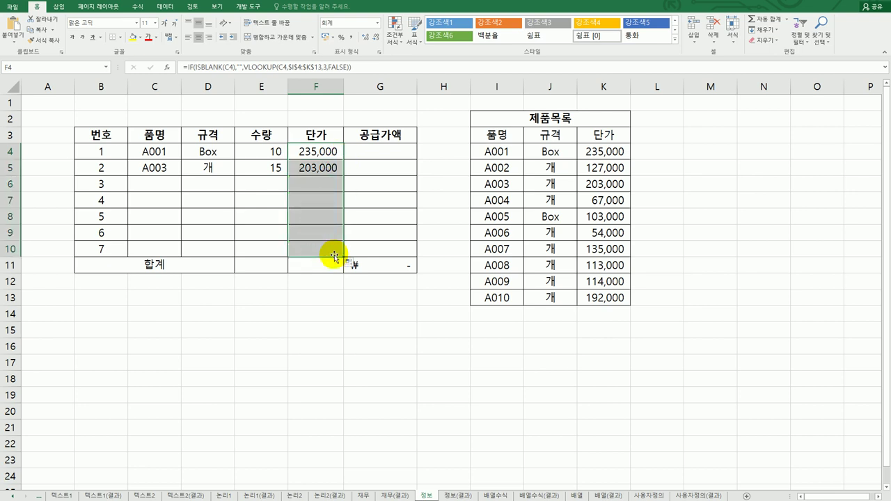
- Calculate 공급가액 in G4 as =E4*F4 and fill the formula down to G11
click(376, 152)
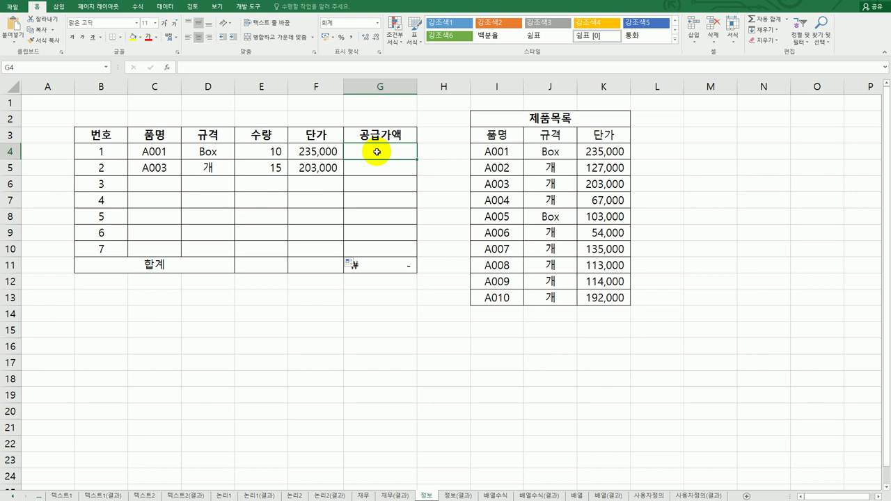
text(=)
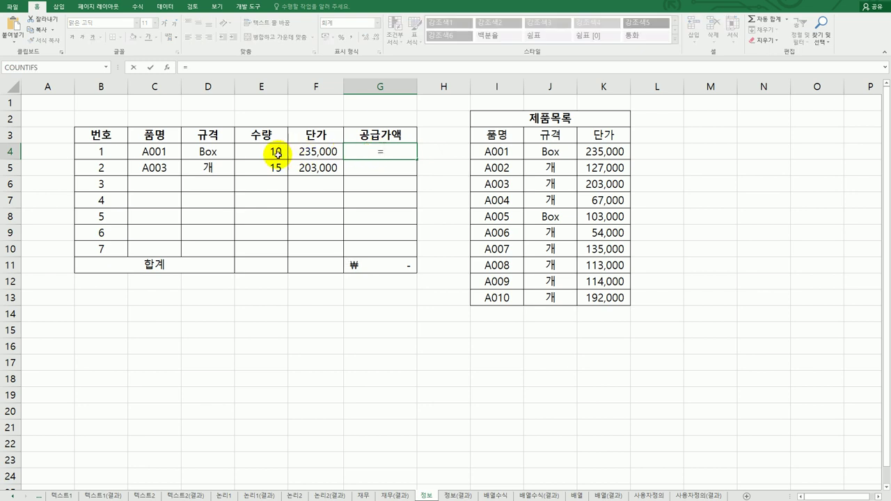
click(276, 153)
text(*)
click(314, 151)
key(Return)
click(394, 152)
drag(417, 160, 407, 261)
click(211, 186)
click(326, 185)
click(389, 184)
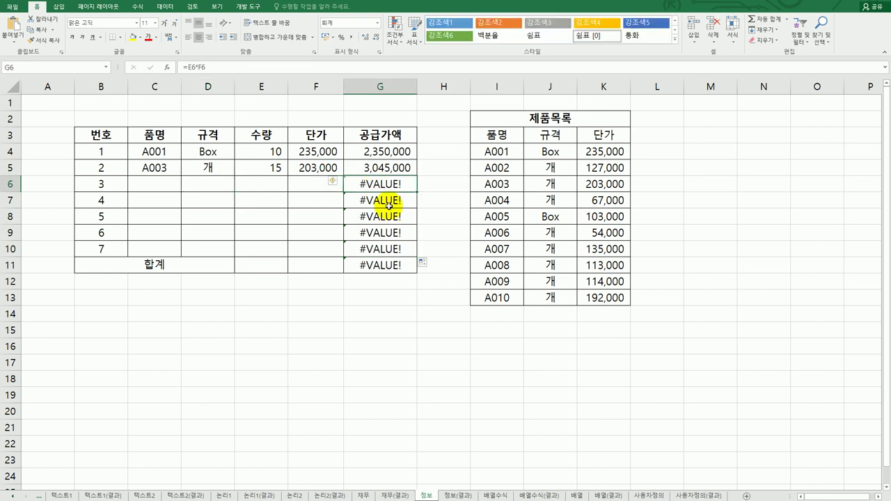
- Wrap G4's product in an IF function with ISERROR(E4*F4) as its logical test
click(392, 152)
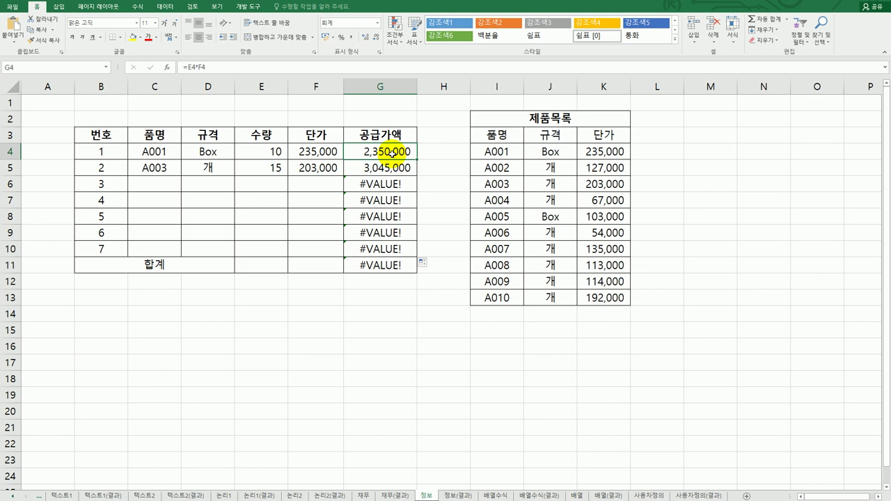
double_click(392, 152)
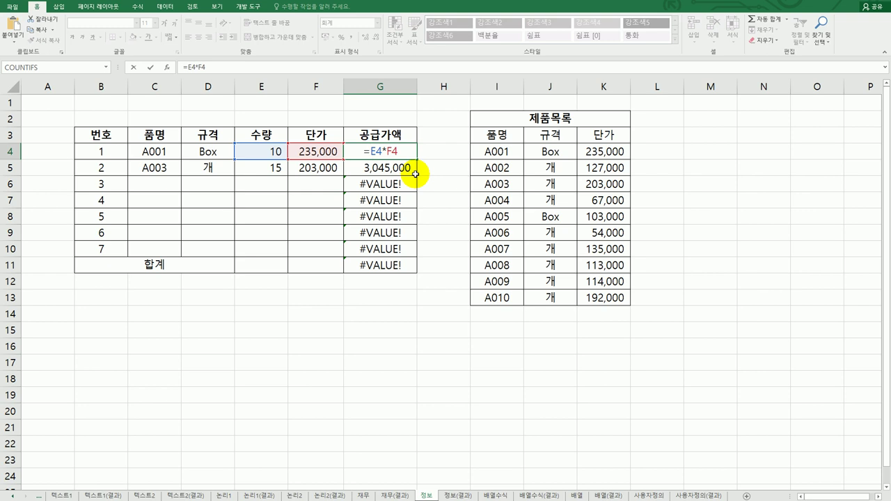
text(if)
key(Tab)
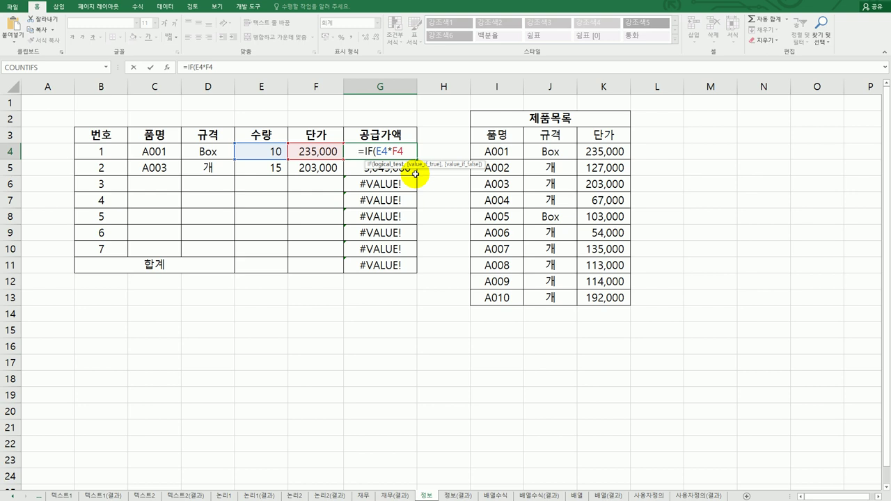
text(is)
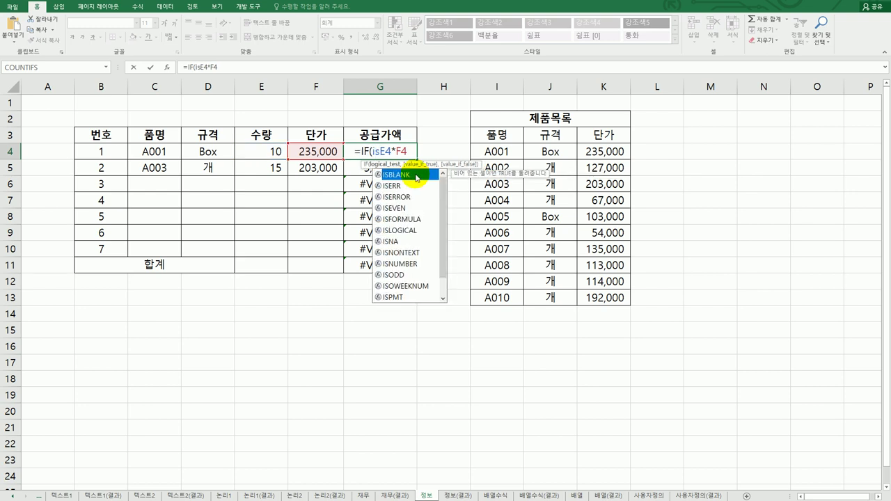
key(Down)
key(Down)
key(Tab)
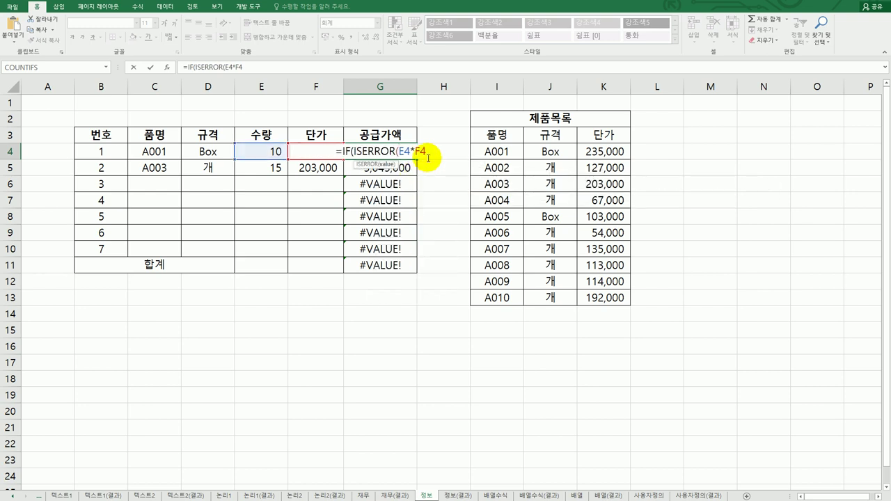
text())
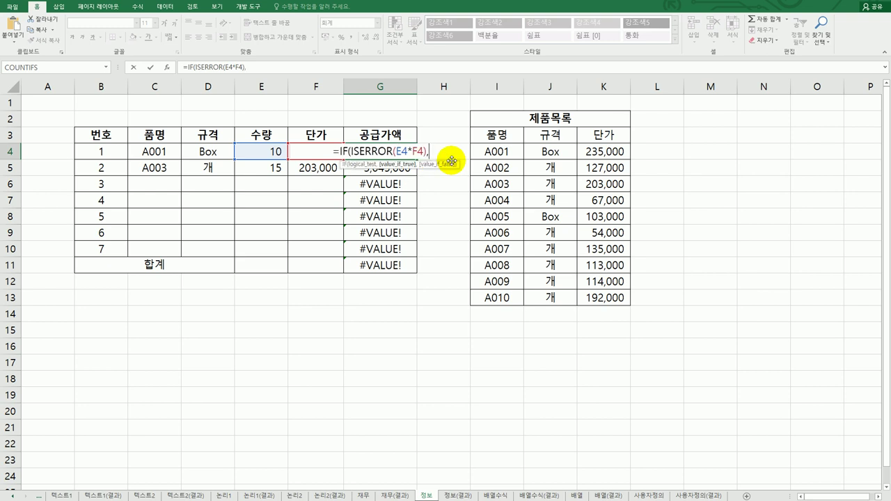
- Finish G4's IF with "" as the true value and E4*F4 as the false value, and fill it down to G10
text(,"",)
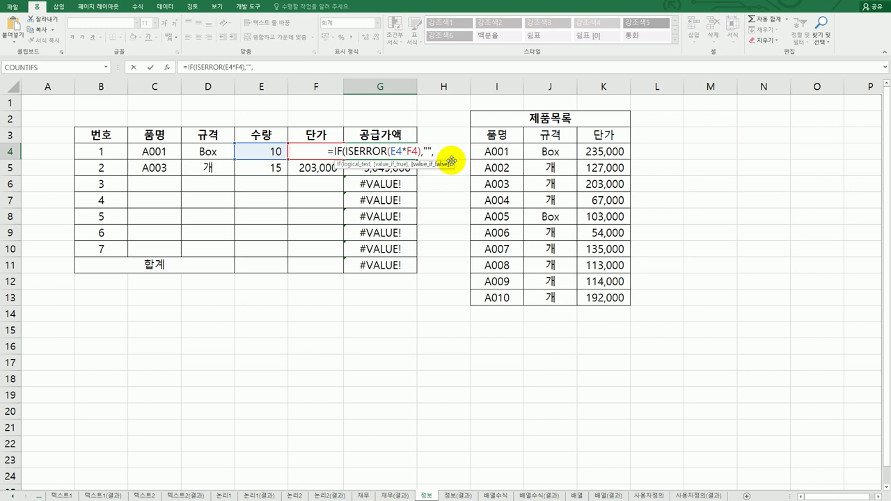
click(259, 150)
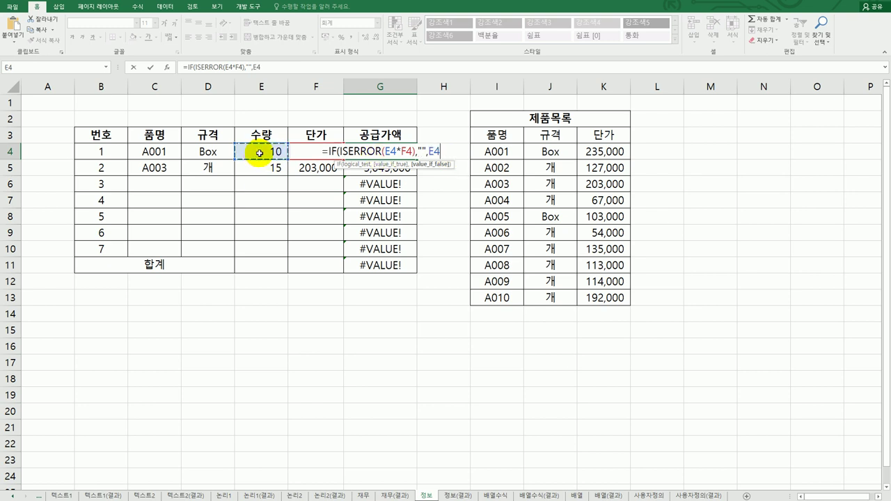
text(*)
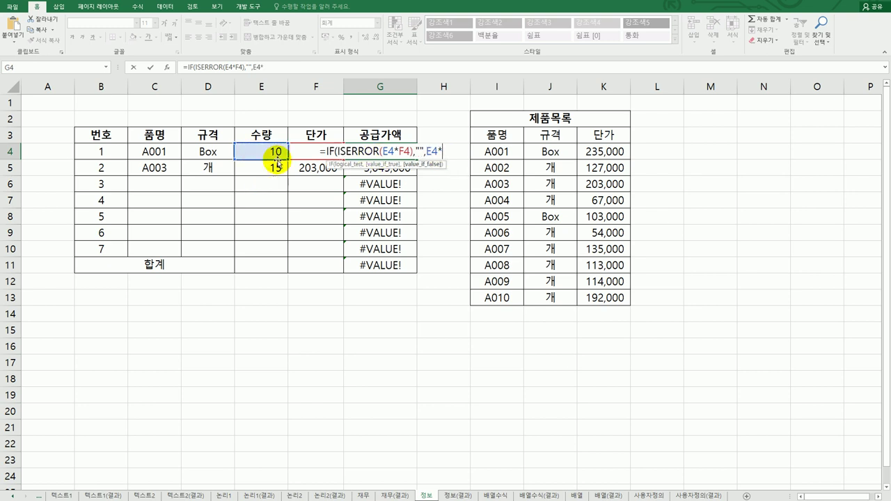
text(f)
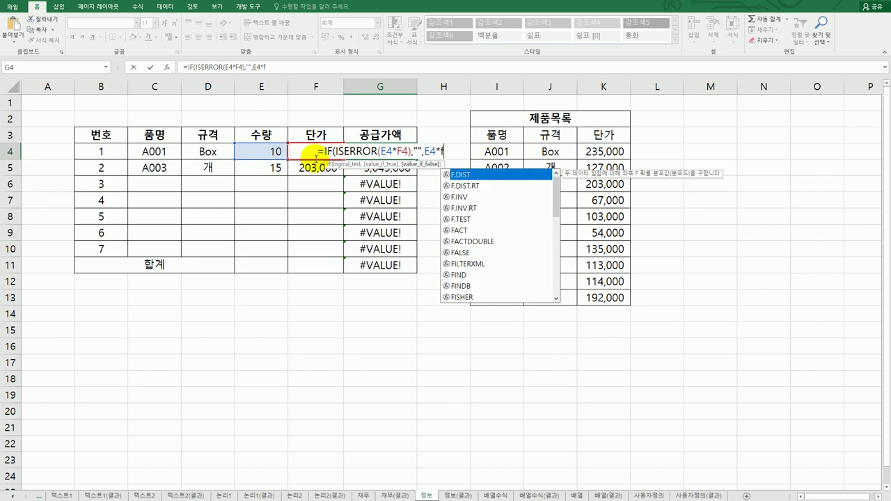
text(4)
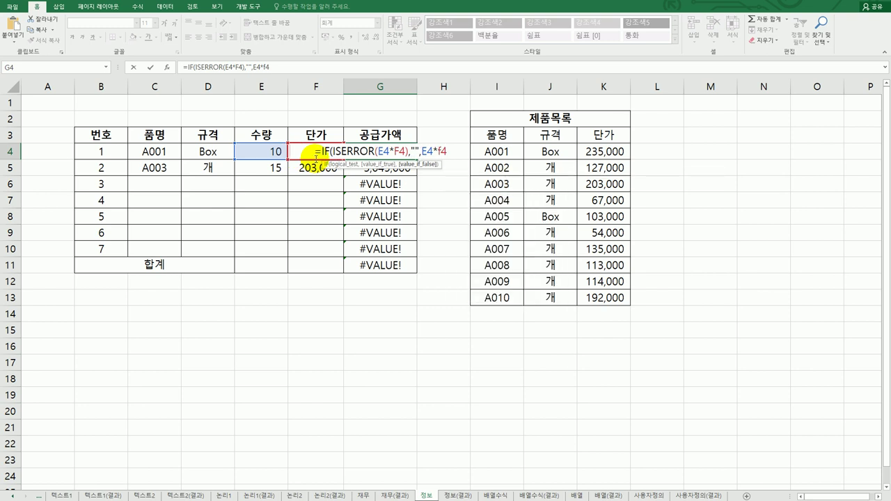
text())
key(Return)
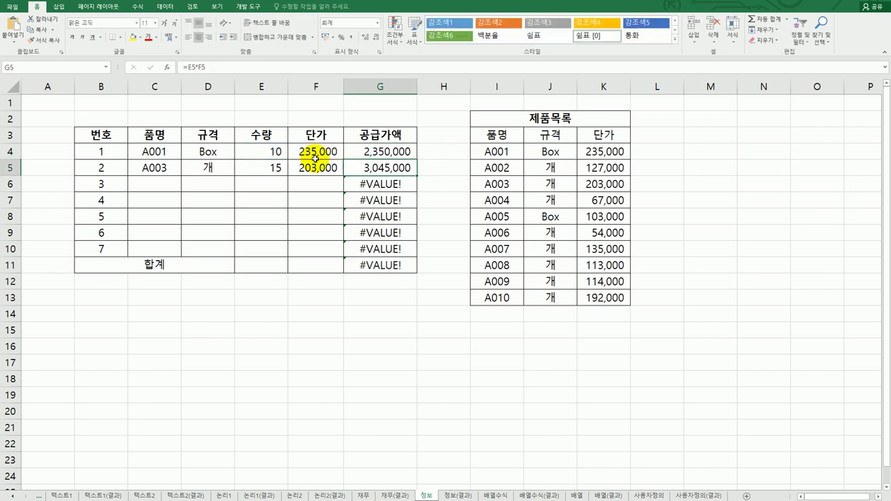
click(381, 151)
drag(416, 160, 415, 262)
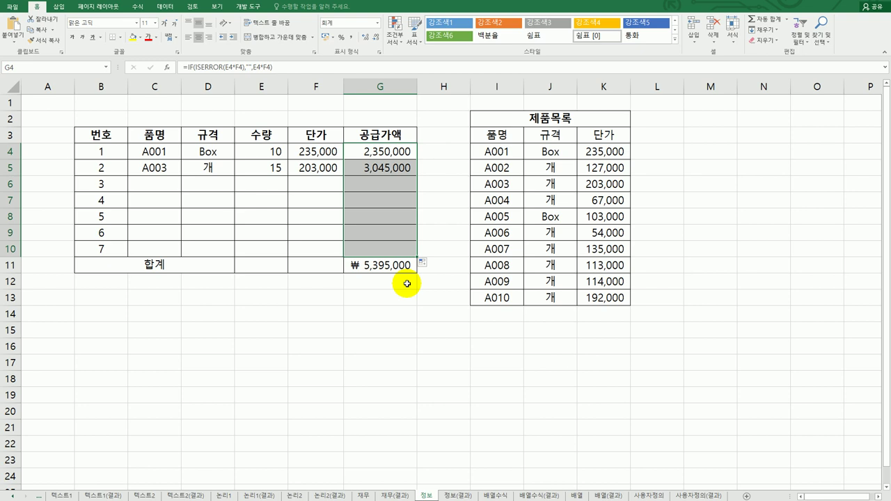
- Review the formulas in G4, D4 and G10, and compare the 정보 sheet's order table with the 정보(결과) sheet
click(394, 151)
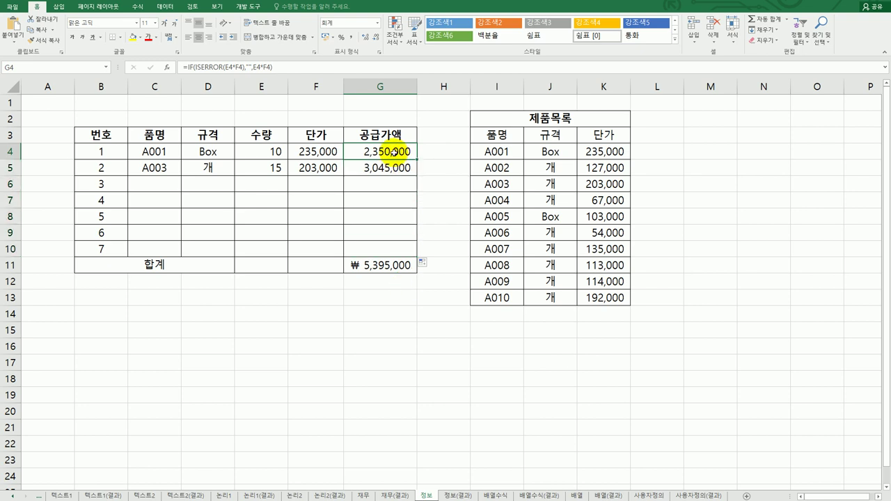
click(217, 151)
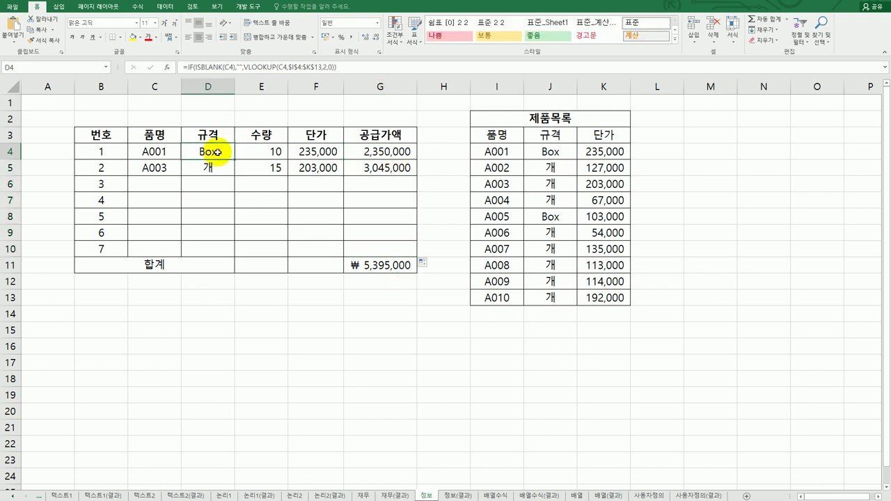
click(376, 153)
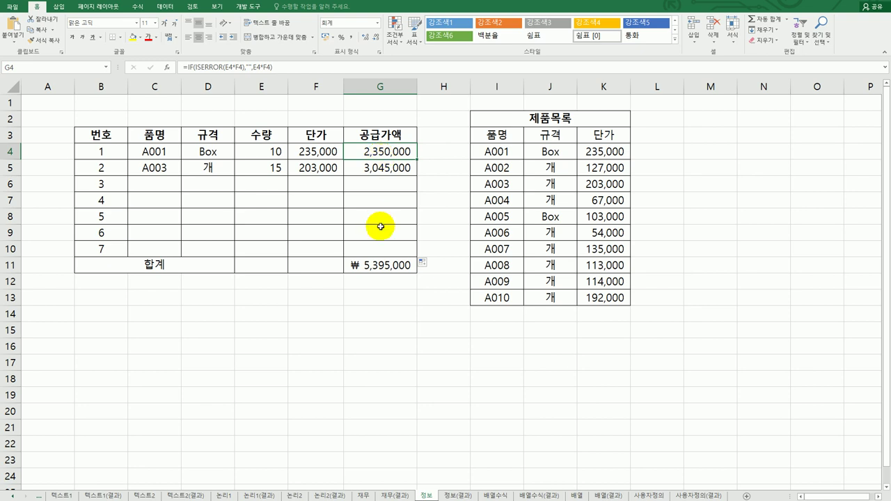
click(381, 254)
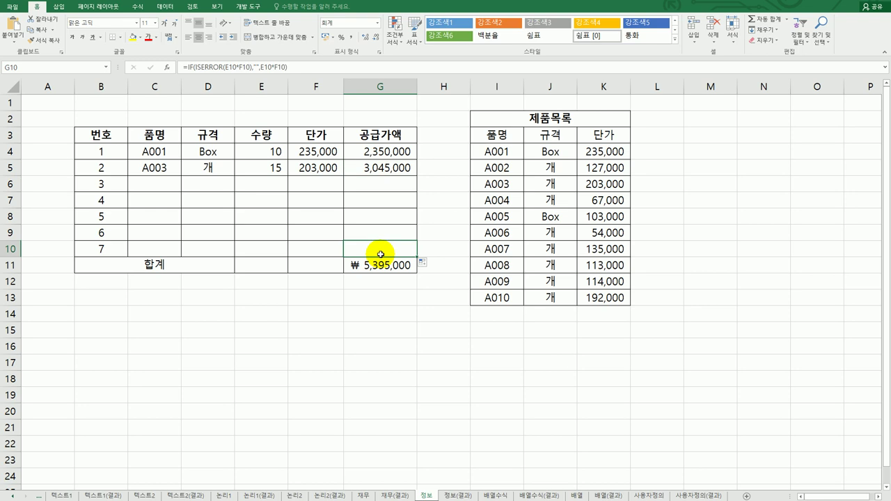
click(457, 496)
click(426, 496)
click(459, 496)
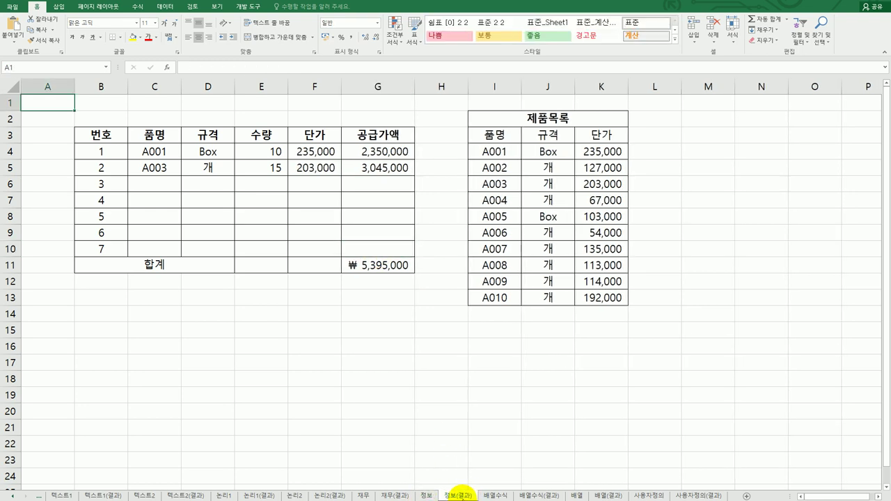
click(424, 495)
click(455, 496)
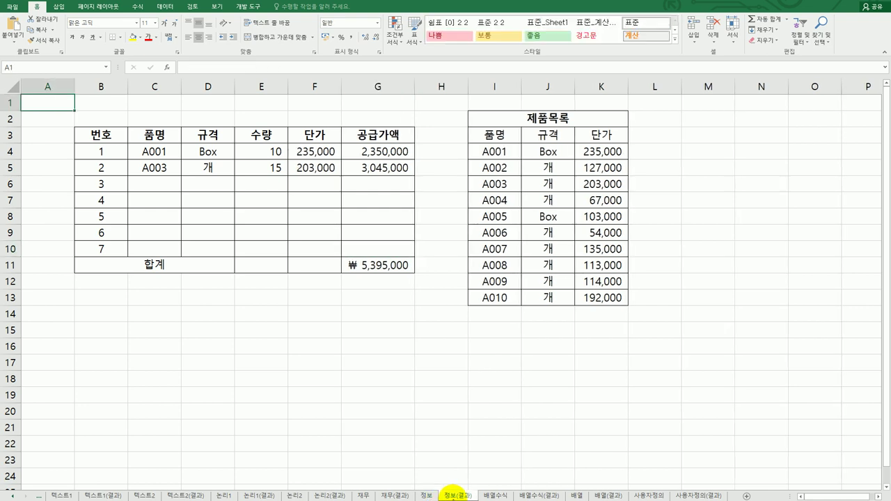